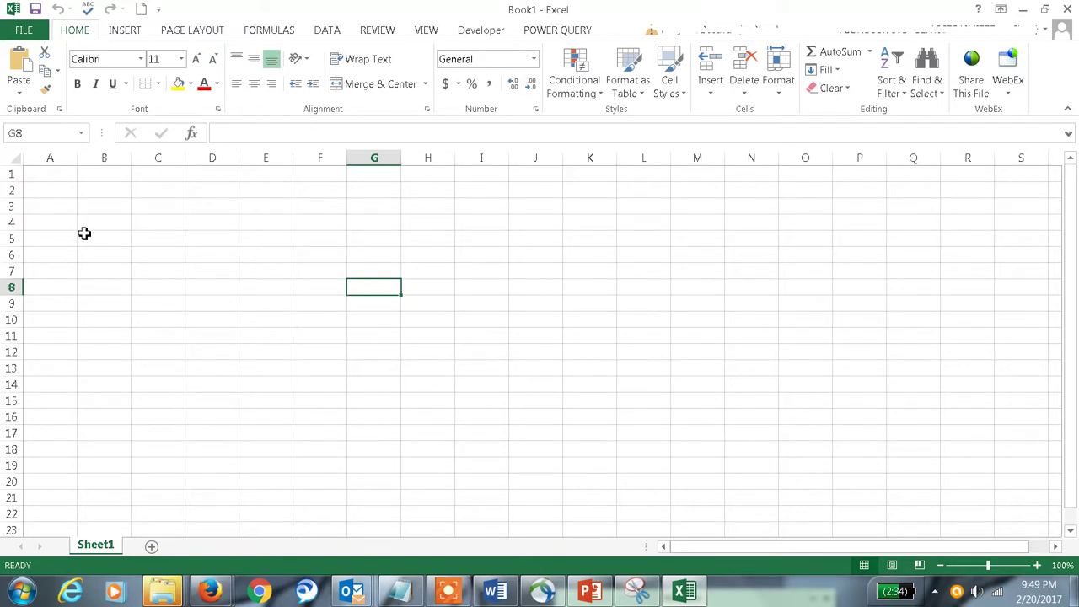
- Select cells C4 and B5 in Excel, then show CUBE presentation slides 3 and 2
{"action": "left_click", "coordinate": [139, 226]}
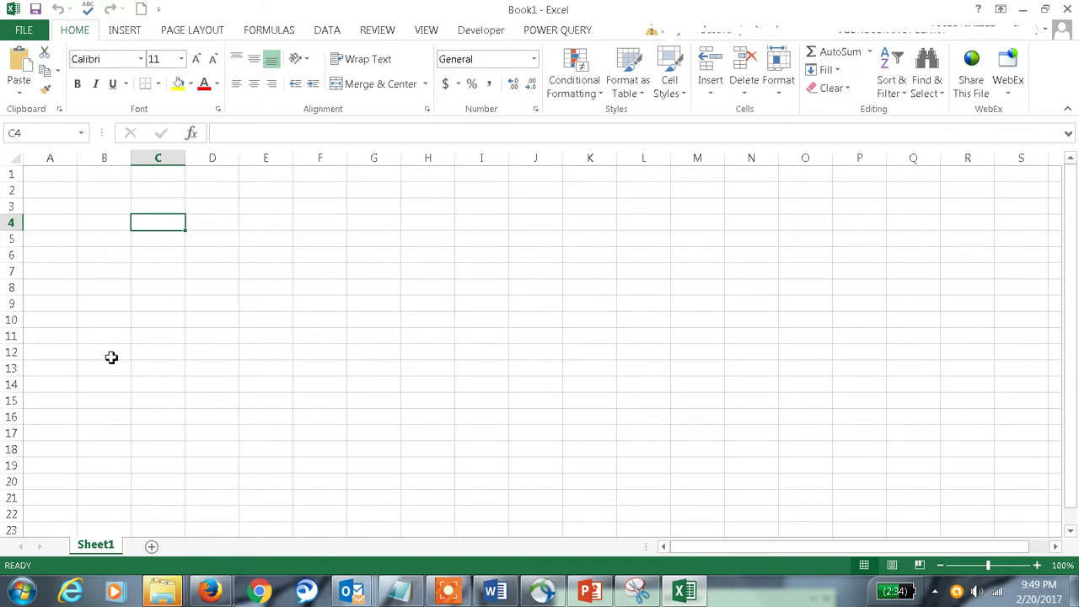
{"action": "left_click", "coordinate": [110, 236]}
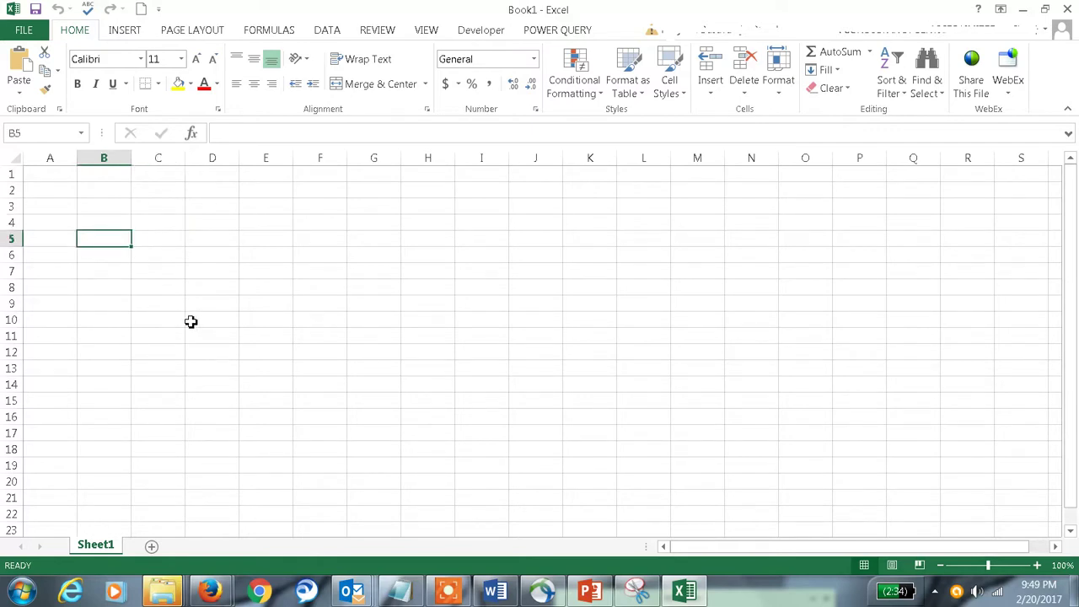
{"action": "key", "text": "alt+Tab"}
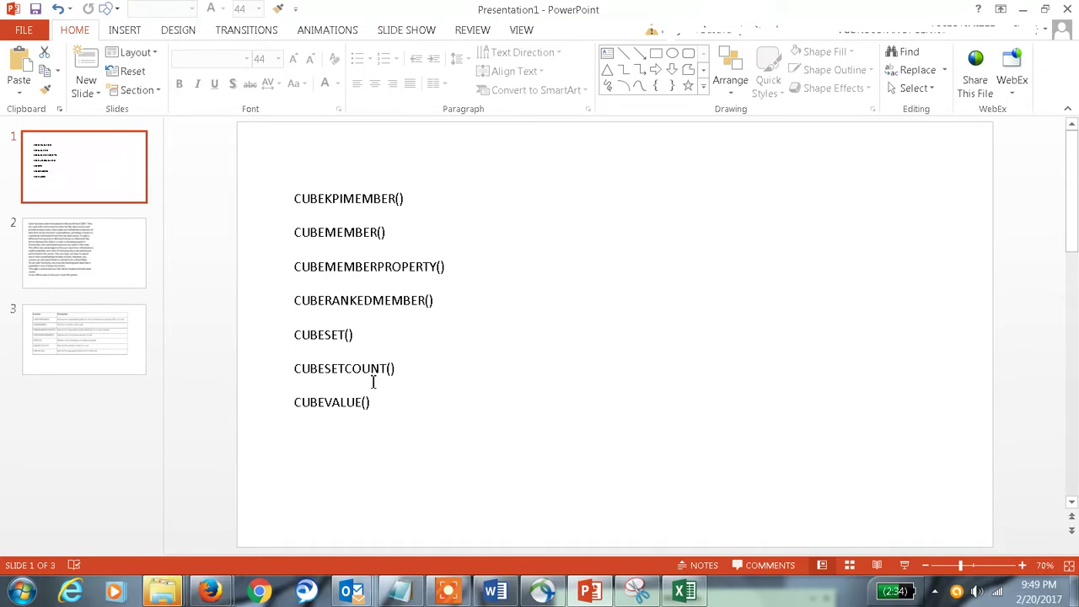
{"action": "left_click", "coordinate": [85, 332]}
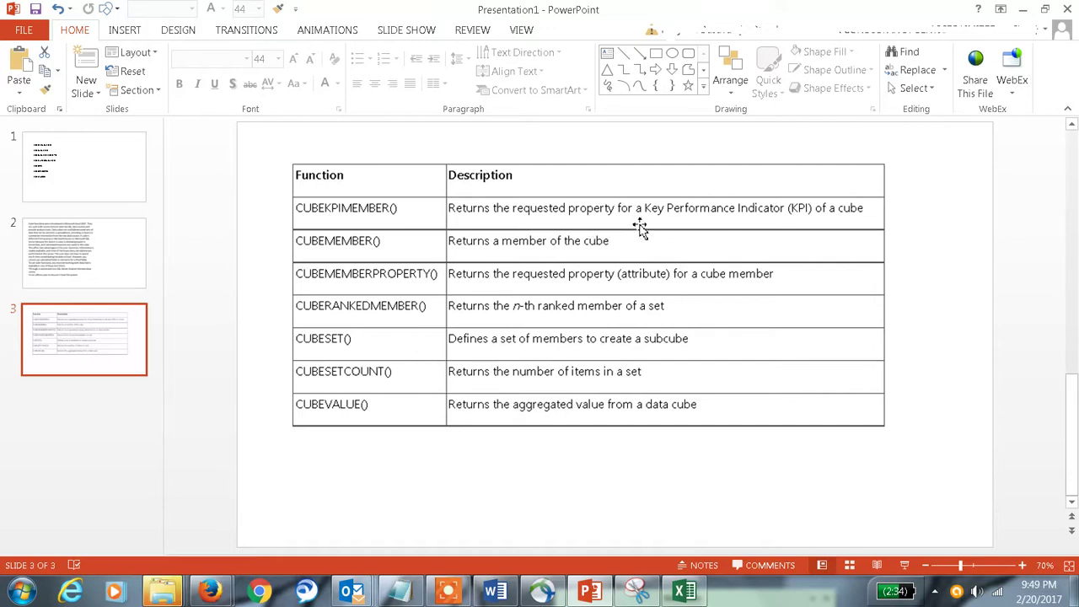
{"action": "left_click", "coordinate": [82, 245]}
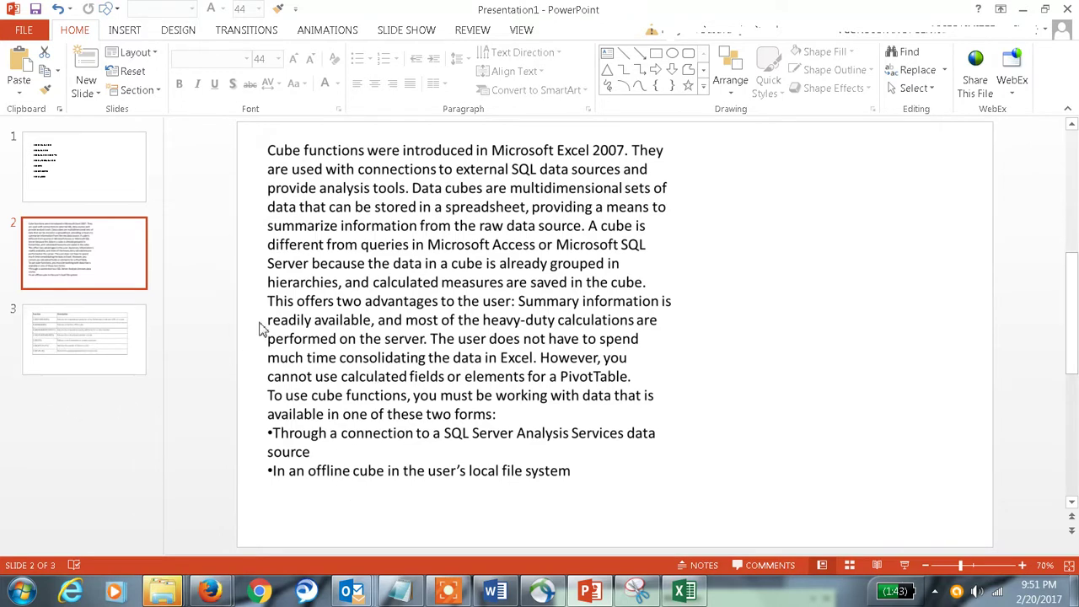
- Select D3 and view the Developer tab in Book1, then show PowerPoint's CUBE function table
{"action": "key", "text": "alt+Tab"}
{"action": "left_click", "coordinate": [216, 209]}
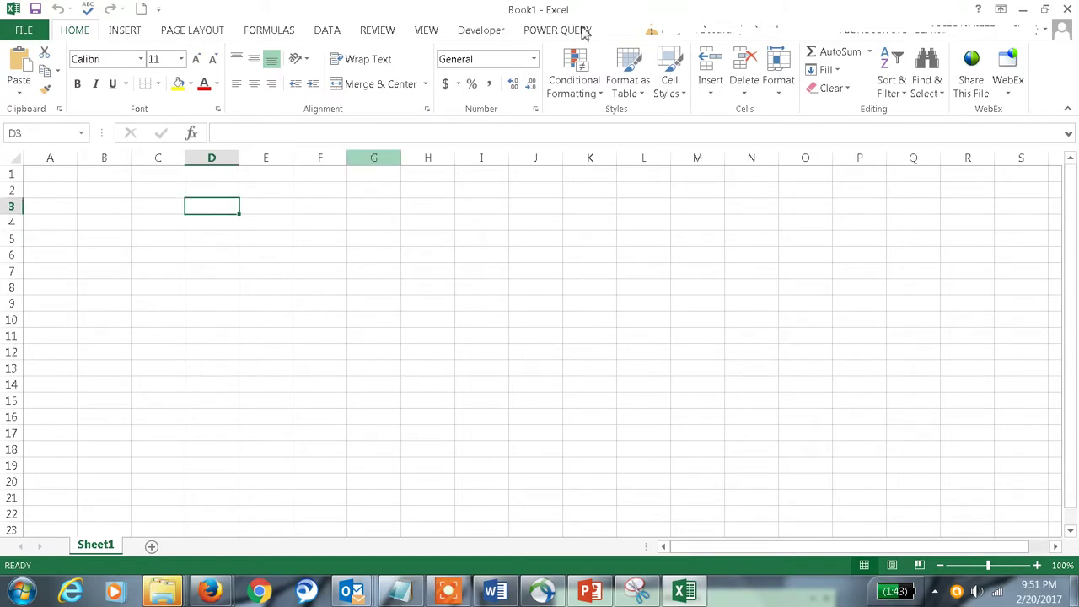
{"action": "left_click", "coordinate": [479, 31]}
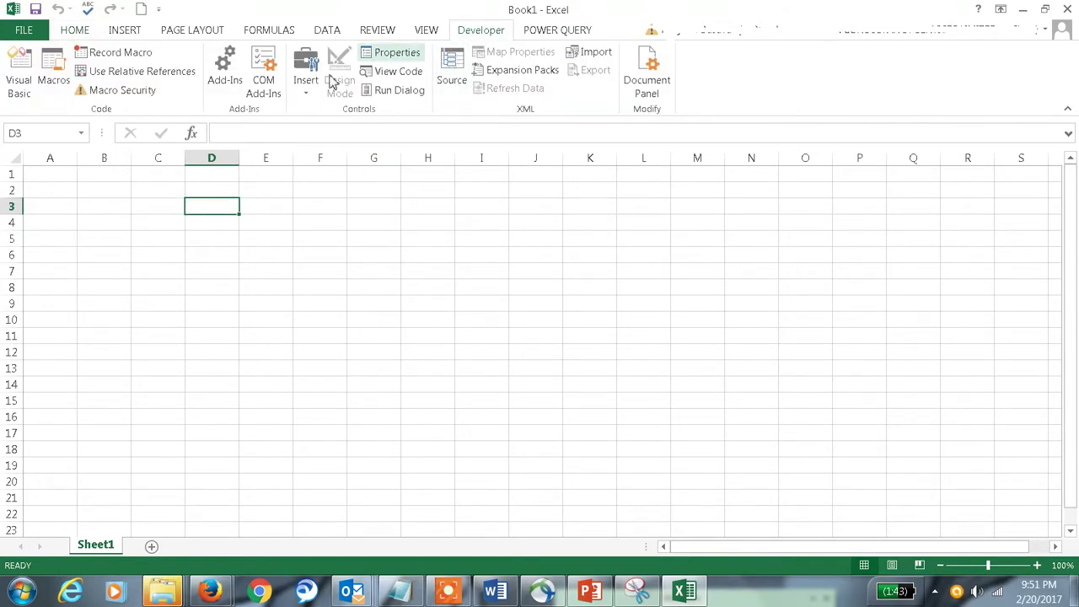
{"action": "left_click", "coordinate": [78, 30]}
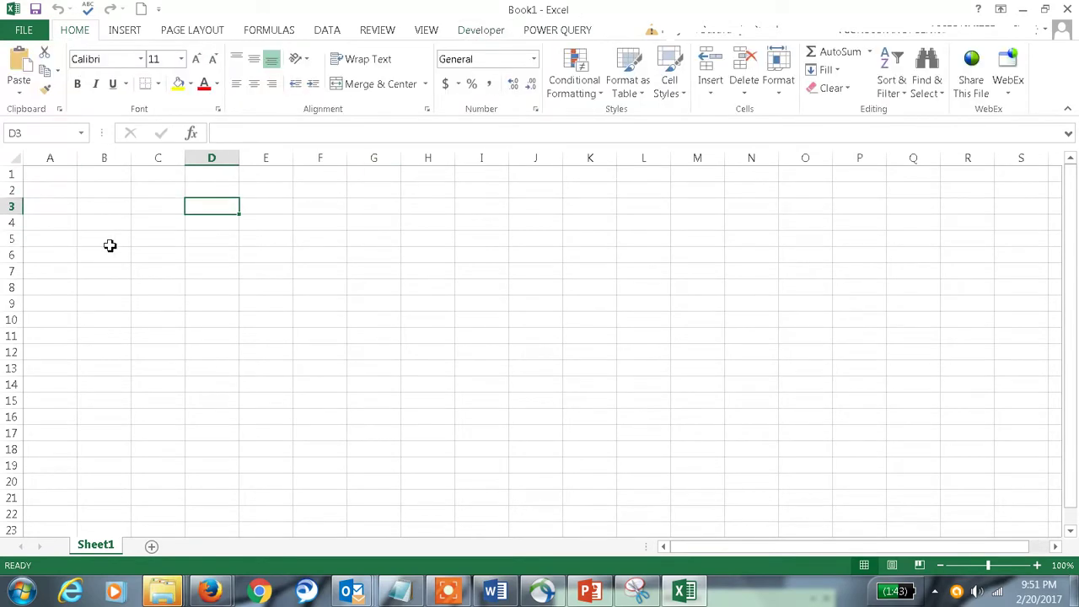
{"action": "key", "text": "alt+Tab"}
{"action": "left_click", "coordinate": [68, 337]}
- Show the CUBEKPIMEMBER argument tooltip in C4 with =cubekpimember(, then cancel it
{"action": "key", "text": "alt+Tab"}
{"action": "type", "text": "=cu"}
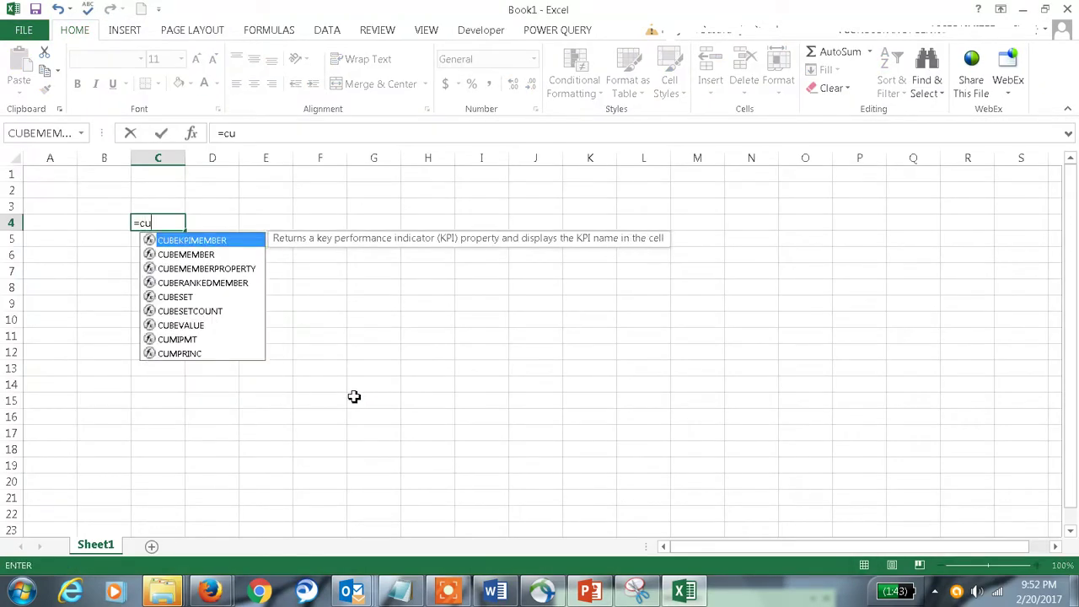
{"action": "type", "text": "bekpi"}
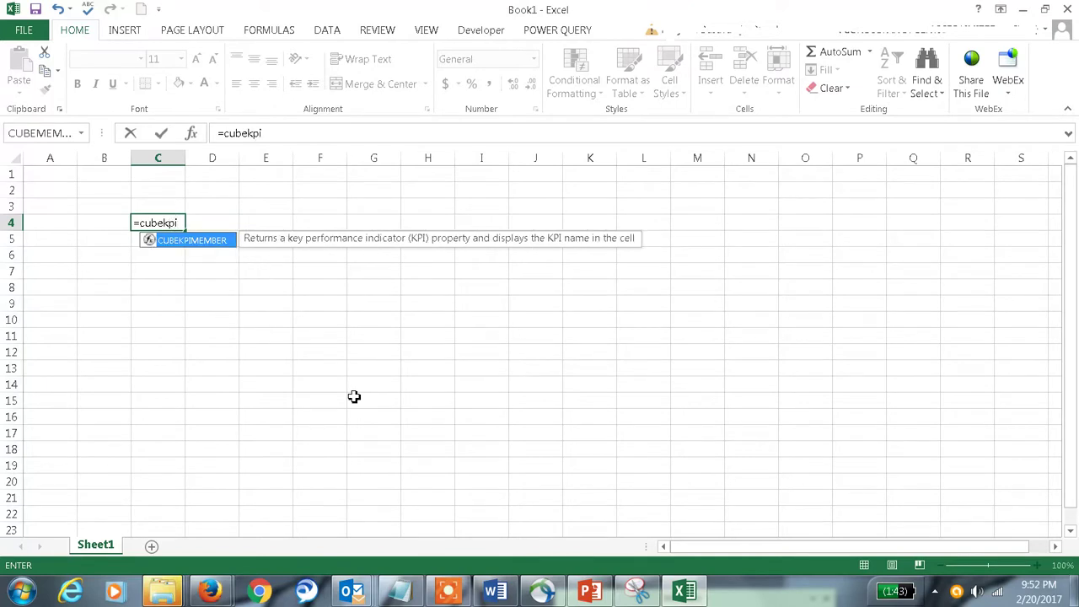
{"action": "type", "text": "mem"}
{"action": "type", "text": "be"}
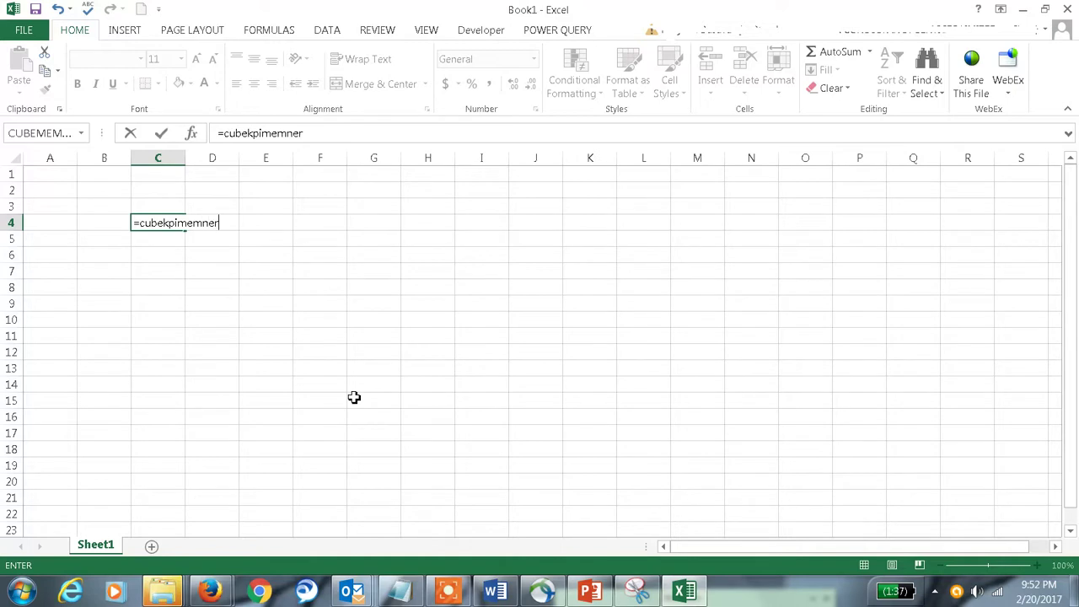
{"action": "key", "text": "BackSpace"}
{"action": "key", "text": "BackSpace"}
{"action": "type", "text": "ber("}
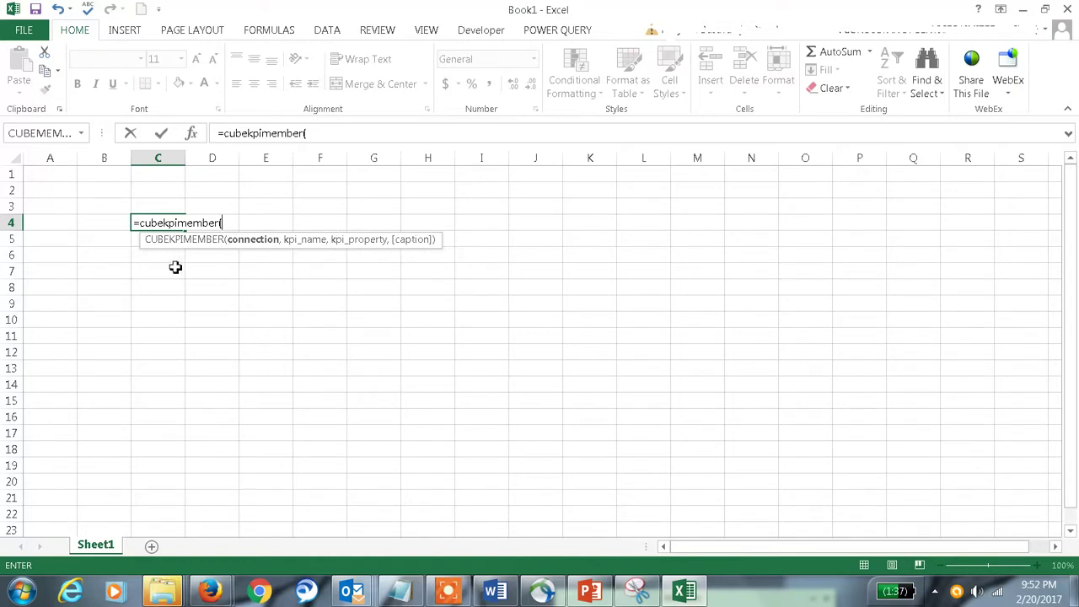
{"action": "key", "text": "Escape"}
{"action": "type", "text": "="}
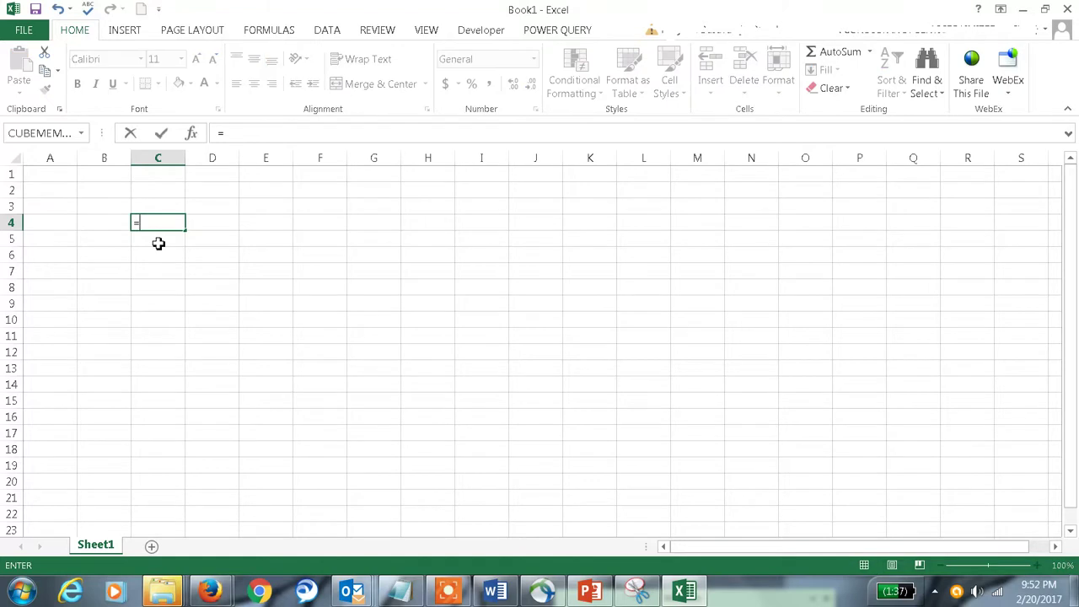
- Insert CUBEMEMBER, then CUBEMEMBERPROPERTY from the suggestions to display their arguments
{"action": "type", "text": "cube"}
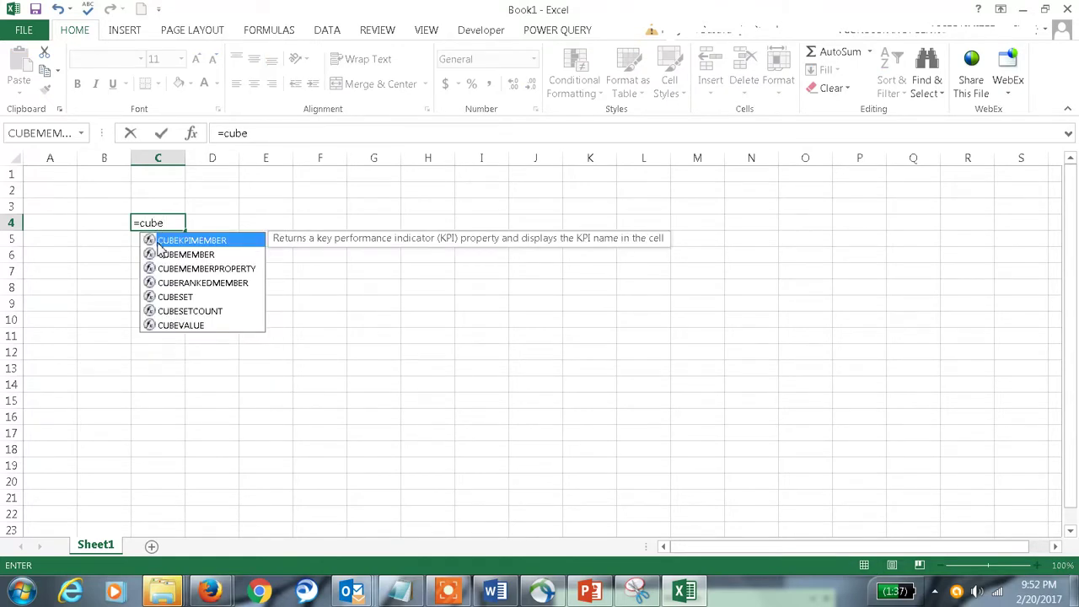
{"action": "left_click", "coordinate": [187, 258]}
{"action": "double_click", "coordinate": [186, 256]}
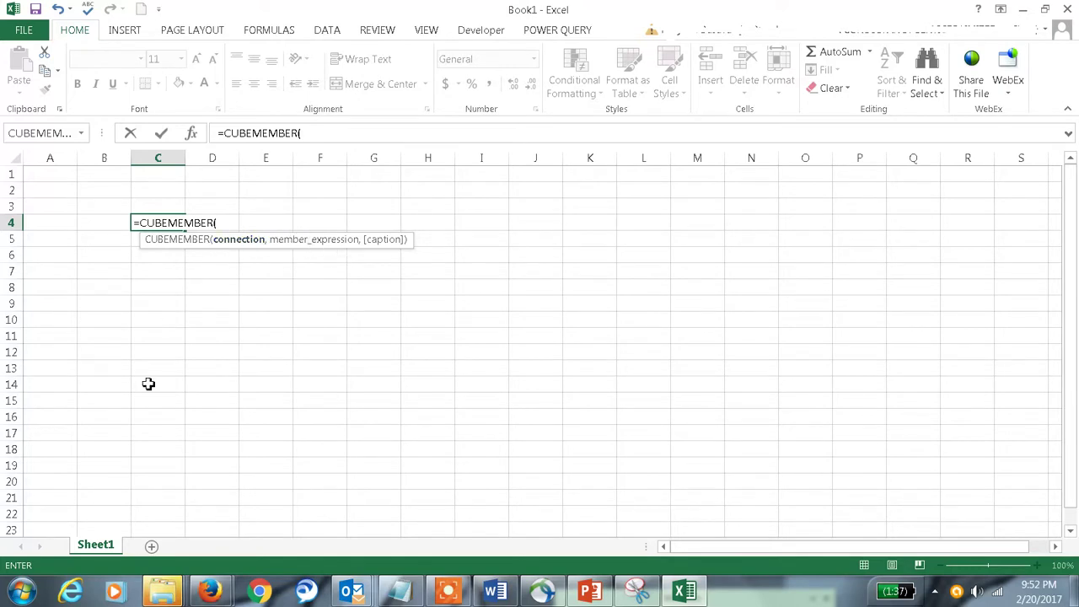
{"action": "key", "text": "BackSpace"}
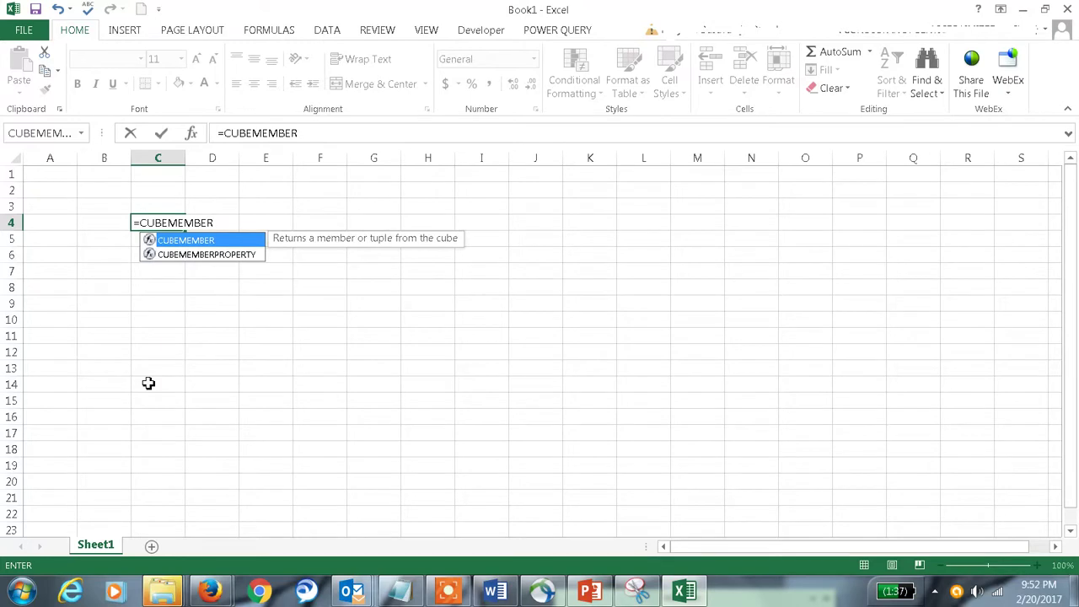
{"action": "double_click", "coordinate": [217, 255]}
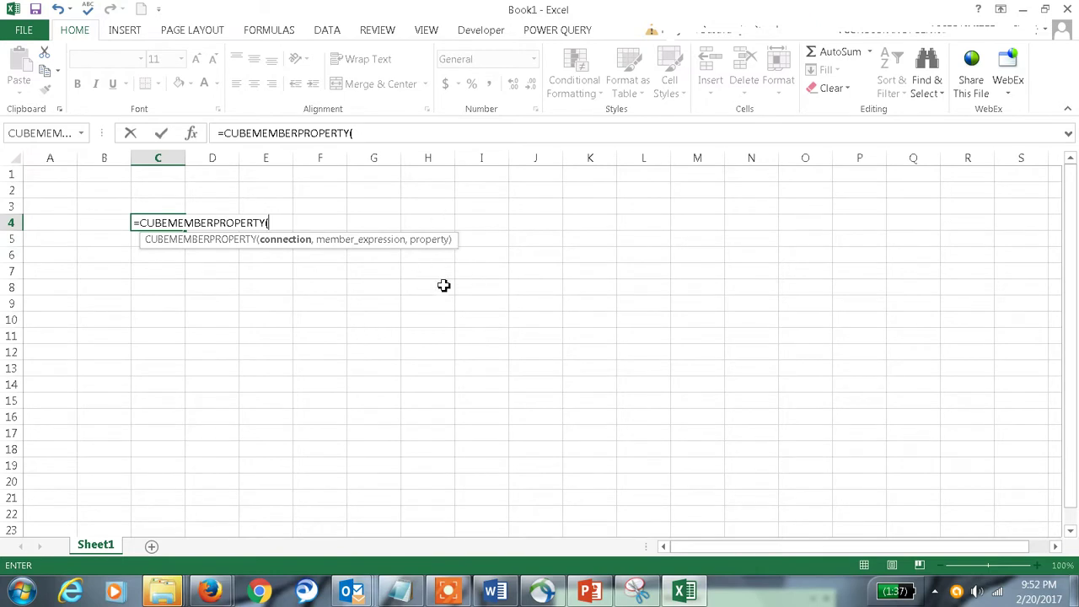
{"action": "key", "text": "BackSpace"}
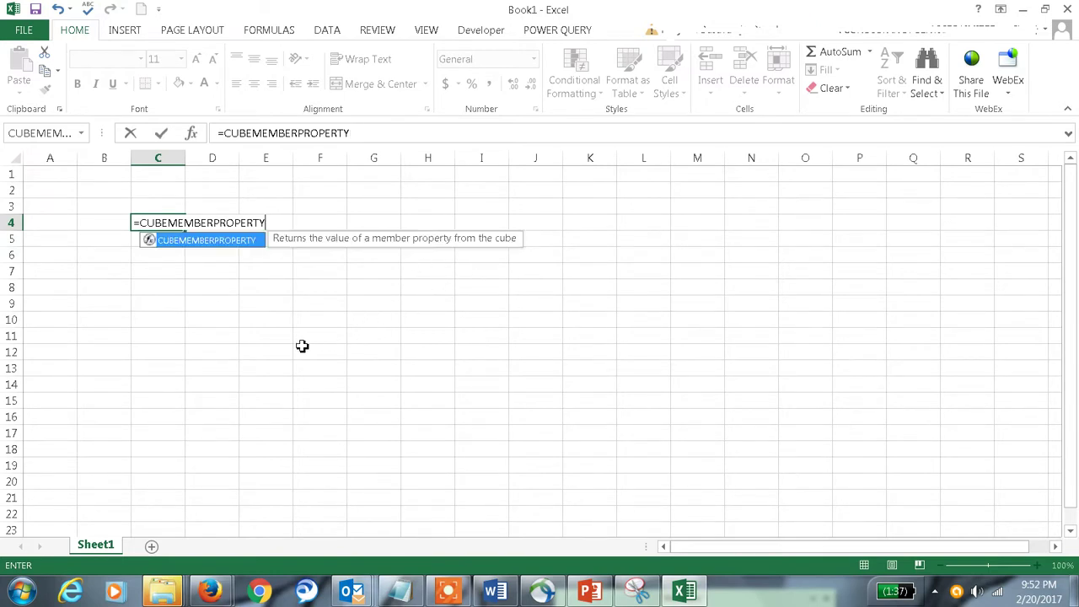
{"action": "key", "text": "BackSpace"}
{"action": "key", "text": "BackSpace"}
{"action": "key", "text": "BackSpace"}
{"action": "key", "text": "BackSpace"}
{"action": "key", "text": "BackSpace"}
{"action": "key", "text": "BackSpace"}
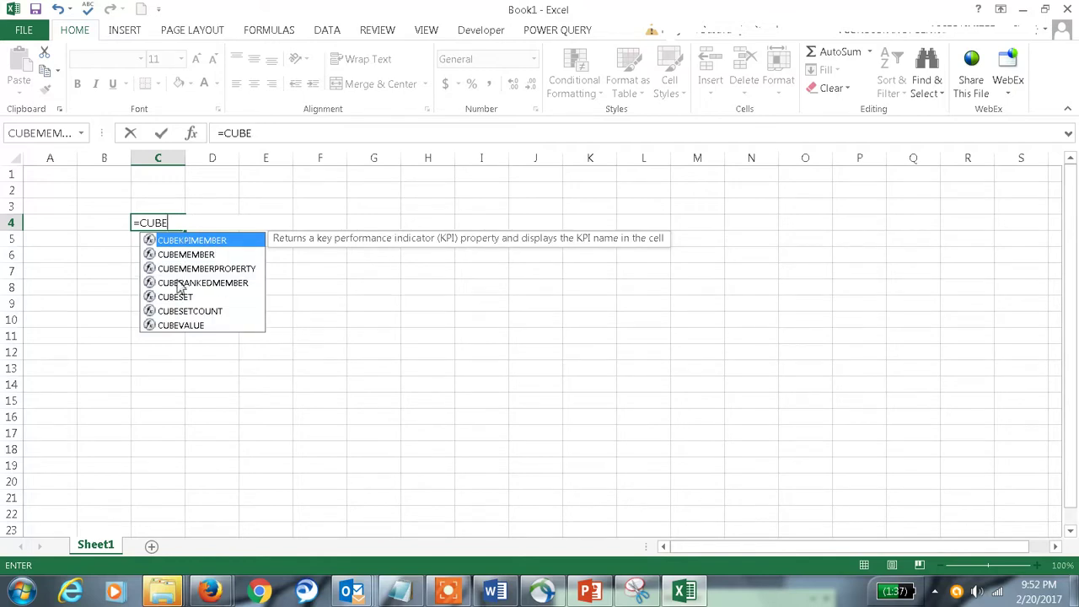
- Display CUBESET and CUBESETCOUNT syntax with H6 as the set, then cancel, leaving C4 empty
{"action": "double_click", "coordinate": [177, 295]}
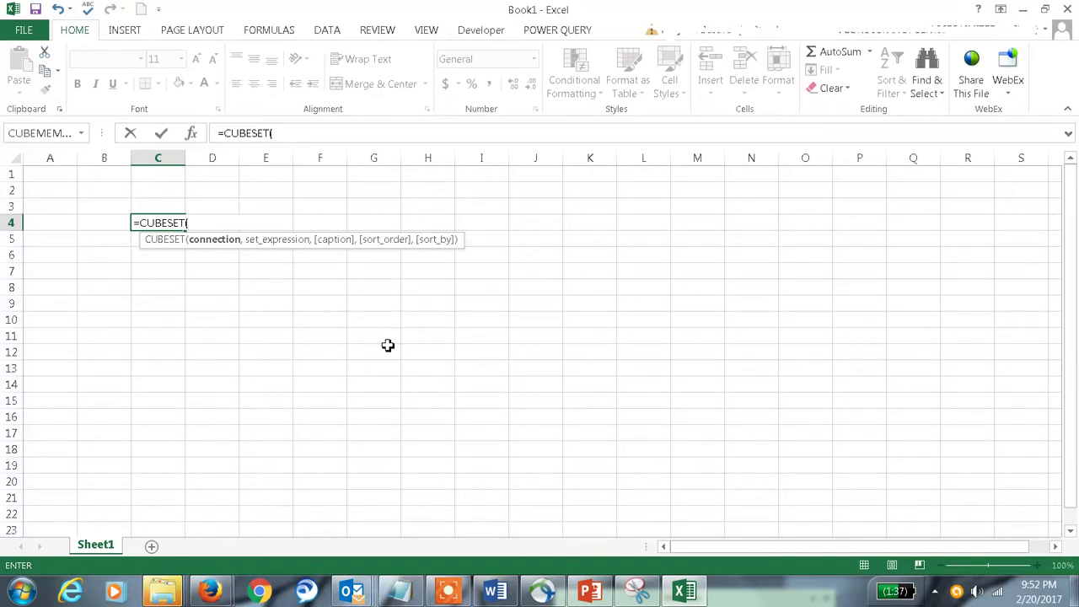
{"action": "key", "text": "BackSpace"}
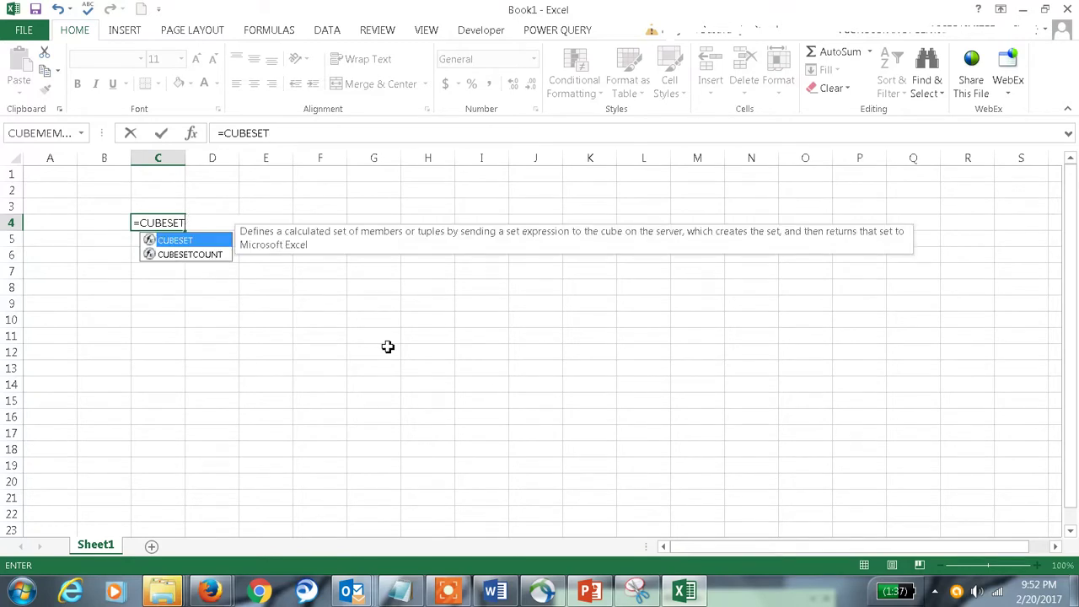
{"action": "double_click", "coordinate": [217, 254]}
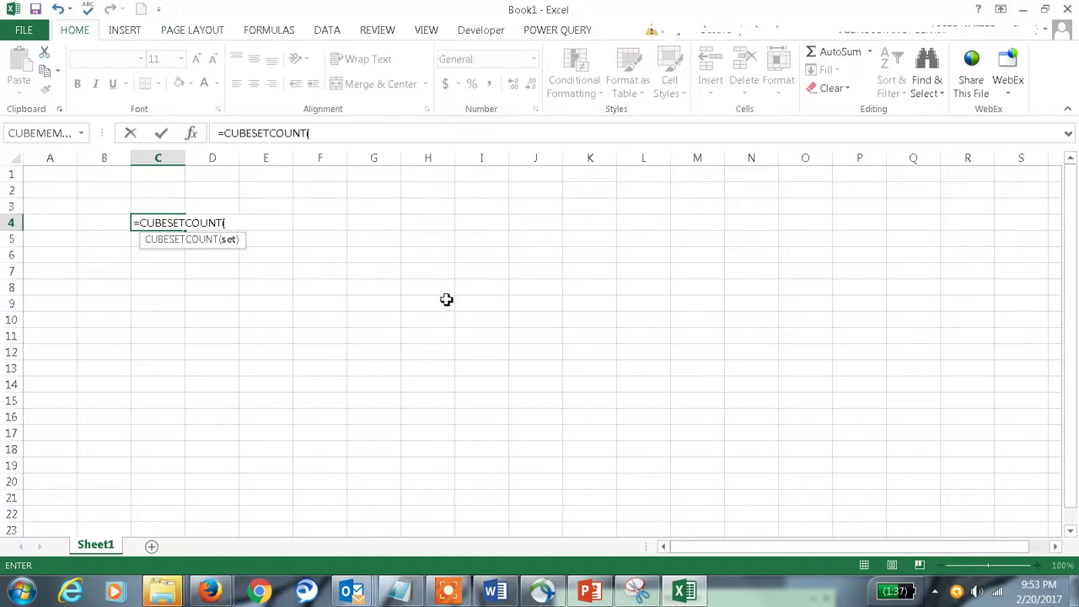
{"action": "left_click", "coordinate": [426, 256]}
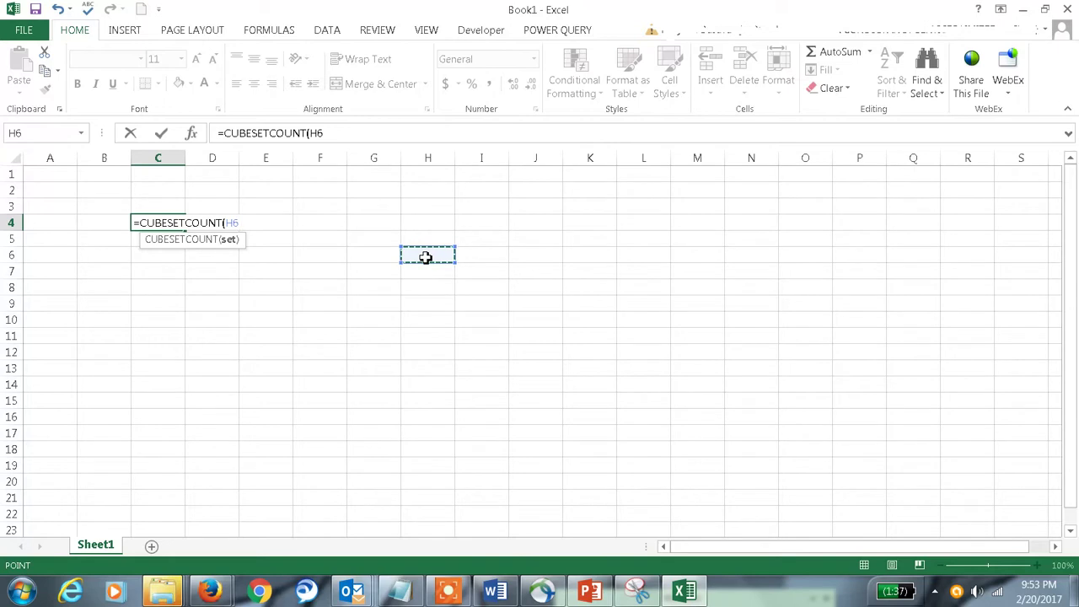
{"action": "key", "text": "Escape"}
{"action": "key", "text": "Down"}
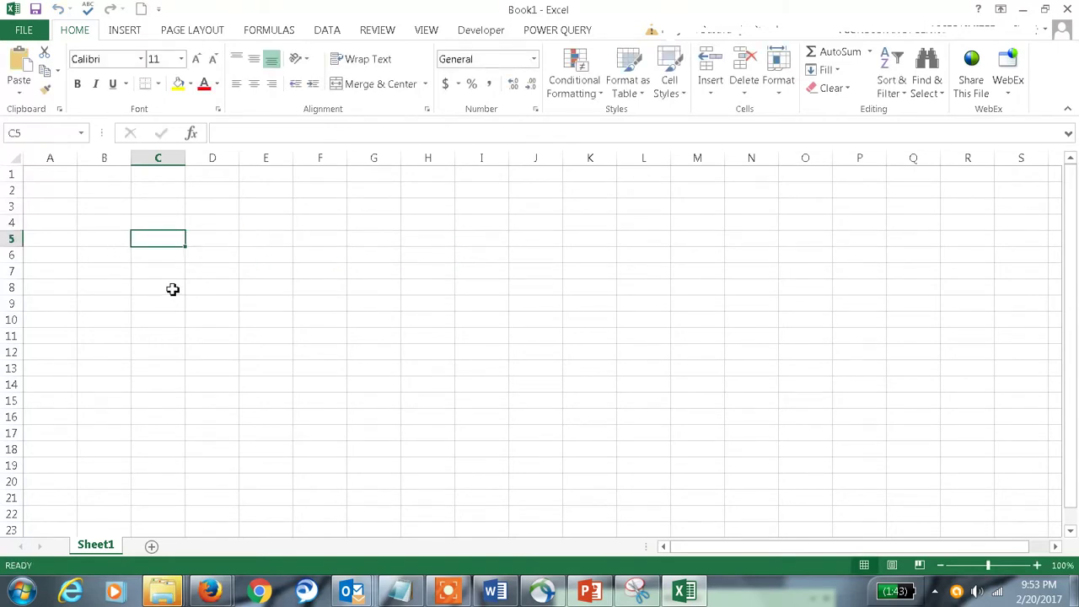
- Show PowerPoint slide 2, then slide 1 listing the seven CUBE functions
{"action": "key", "text": "alt+Tab"}
{"action": "left_click", "coordinate": [121, 281]}
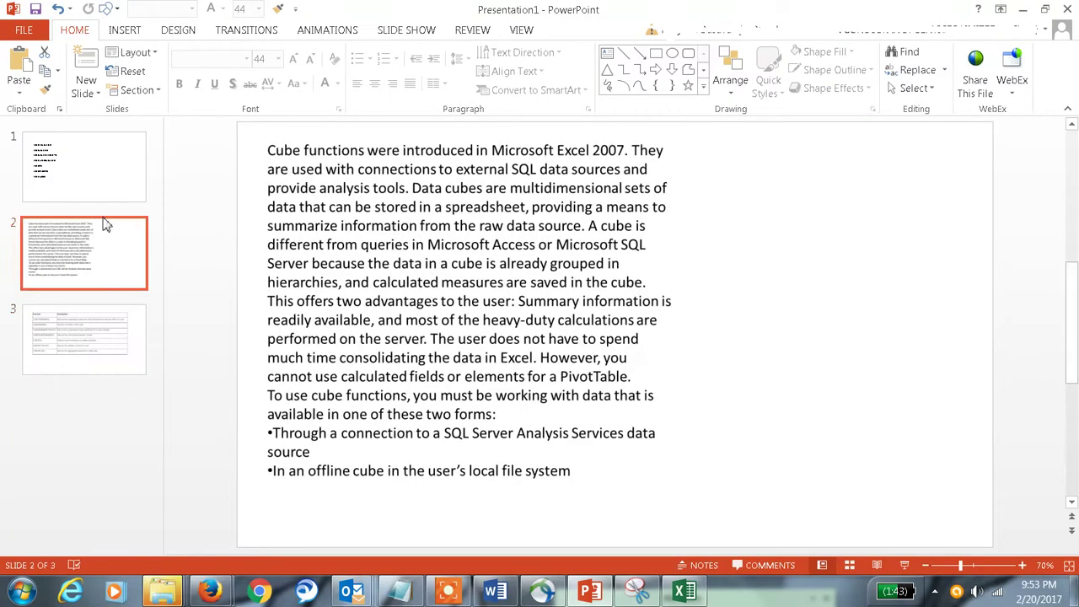
{"action": "left_click", "coordinate": [117, 194]}
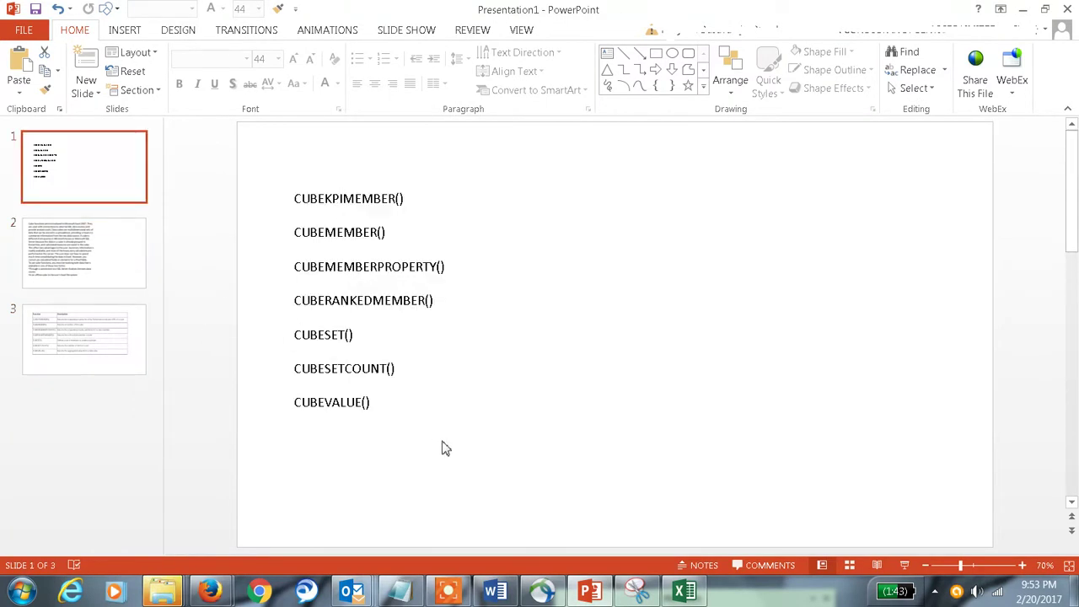